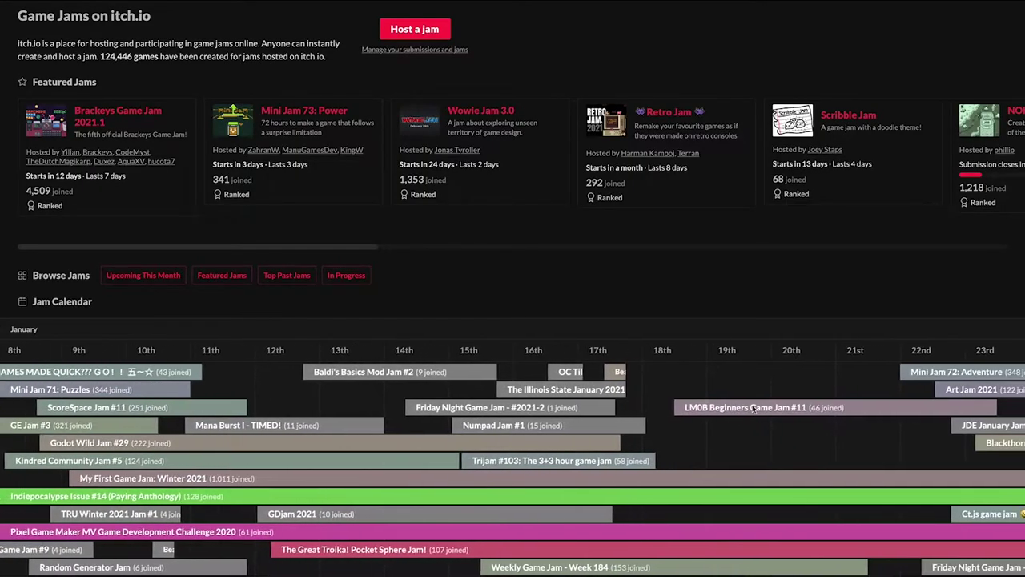
# - Scroll sideways across the game jam's grid of submitted entries
pyautogui.hscroll(10, 753, 409)
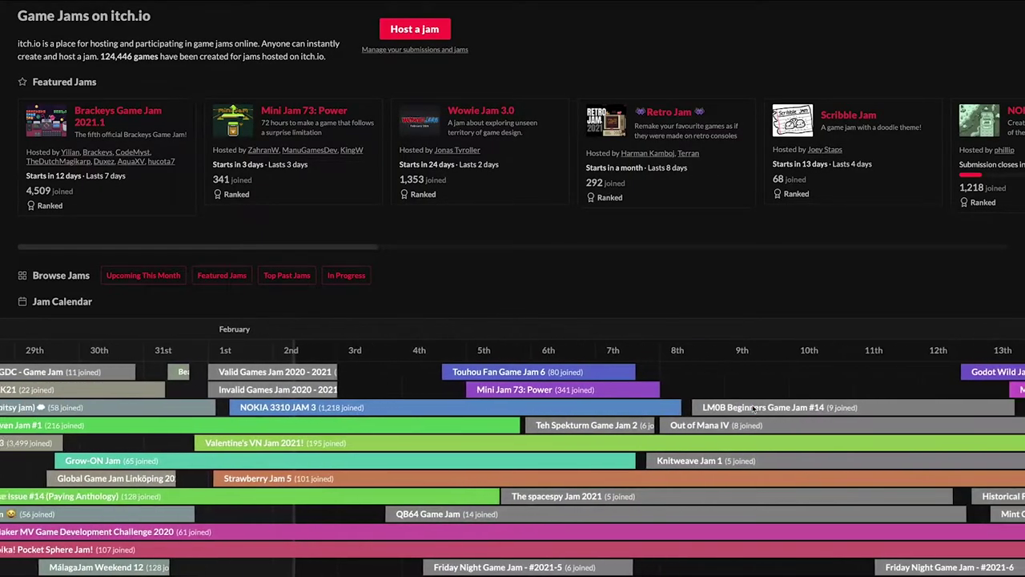
pyautogui.hscroll(10, 753, 409)
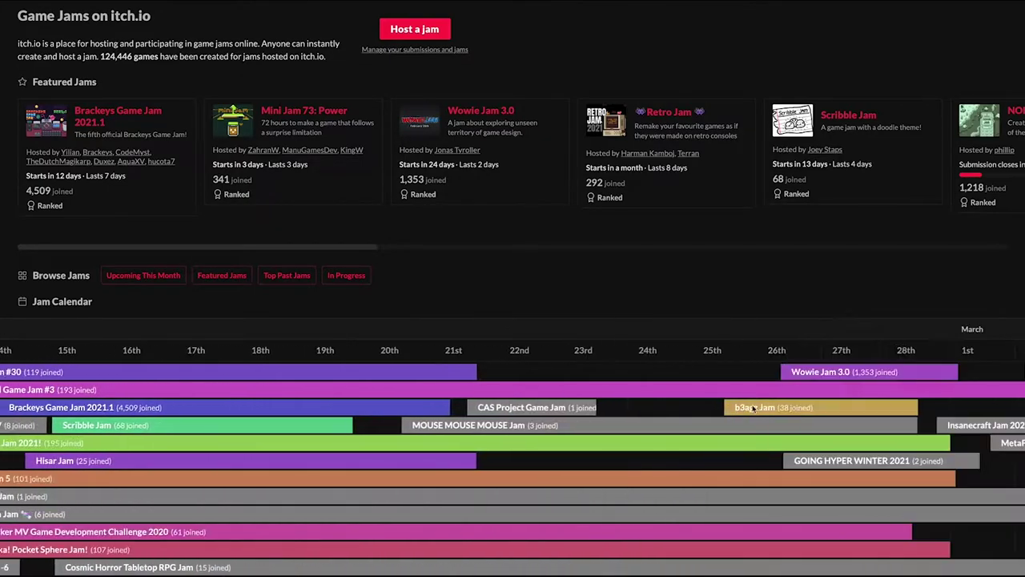
pyautogui.hscroll(10, 752, 408)
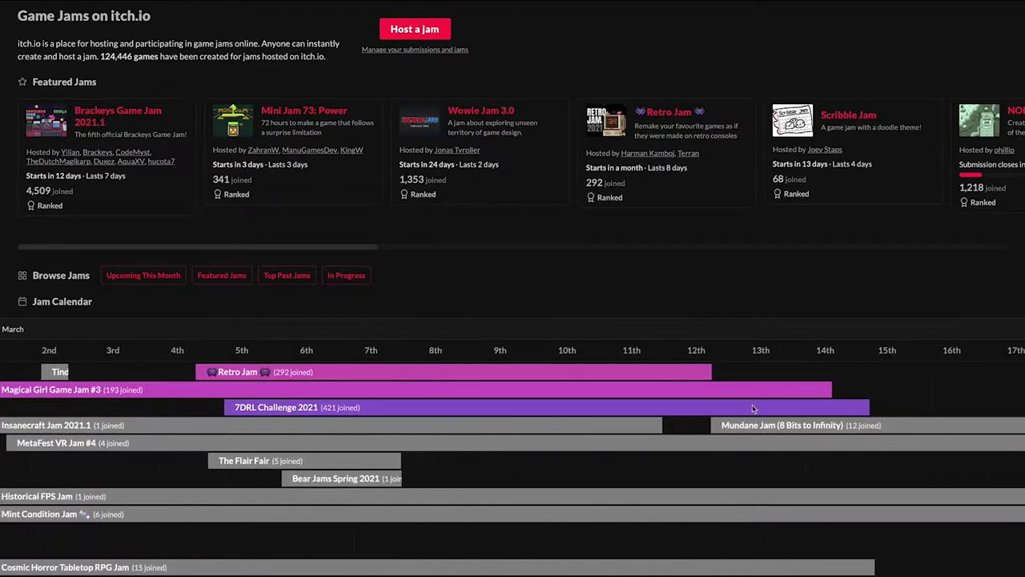
pyautogui.hscroll(3, 753, 409)
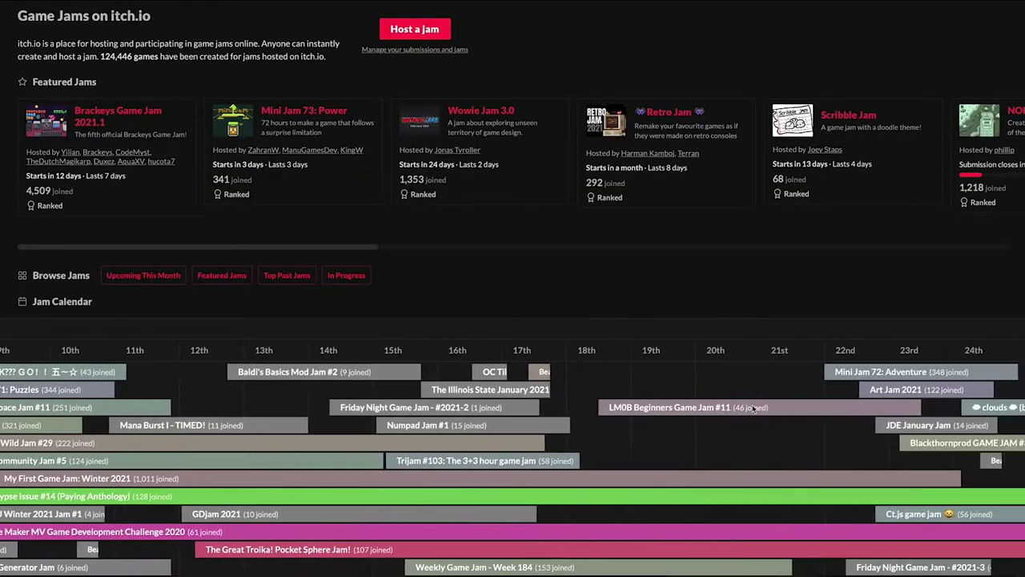
pyautogui.hscroll(10, 752, 408)
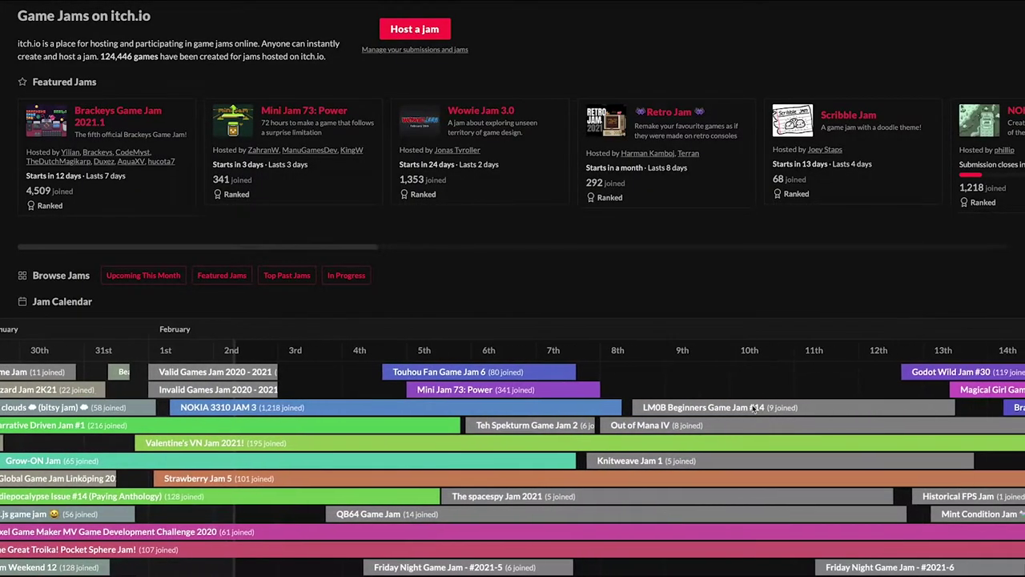
pyautogui.hscroll(10, 754, 408)
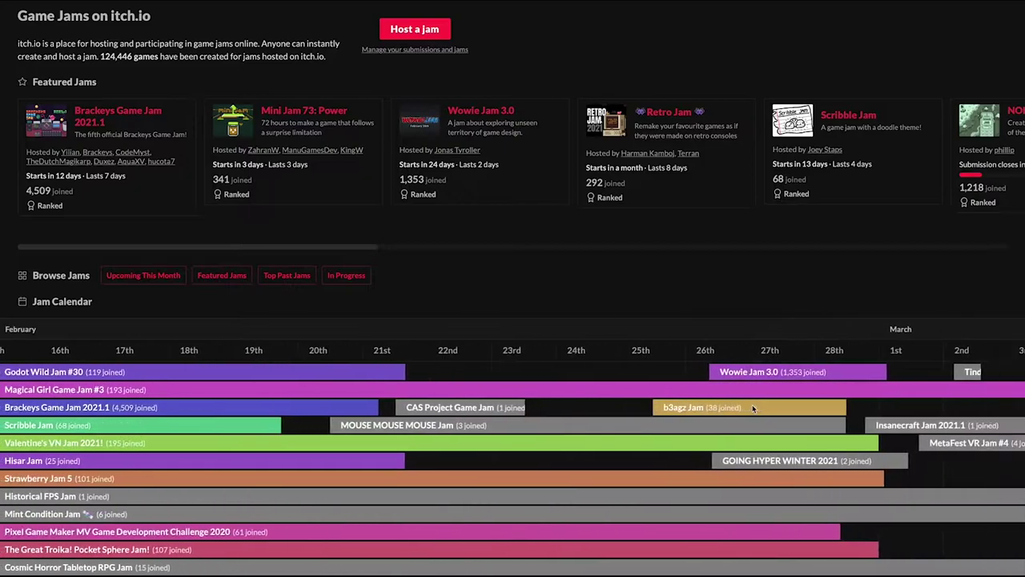
pyautogui.hscroll(10, 754, 408)
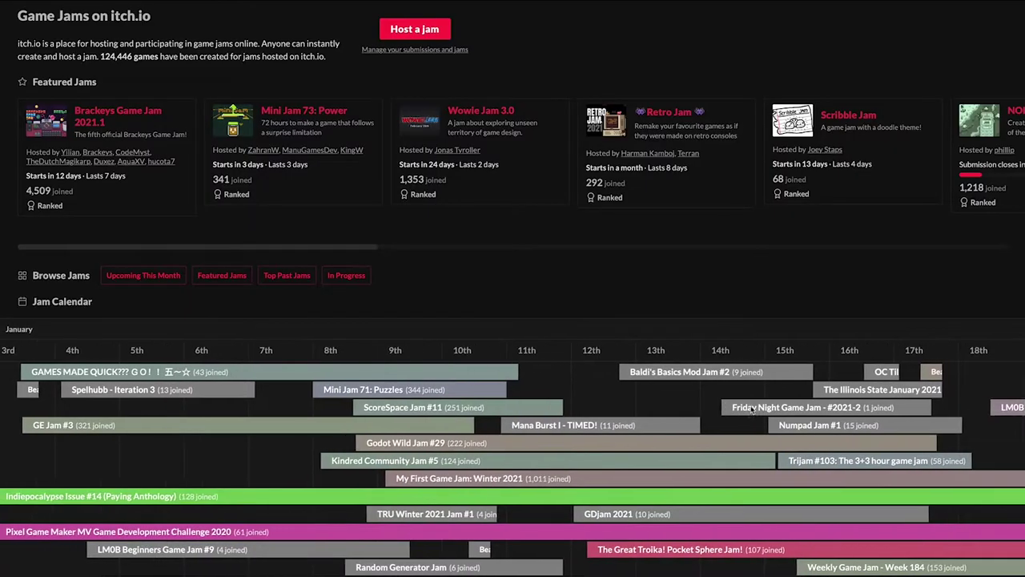
pyautogui.hscroll(15, 752, 407)
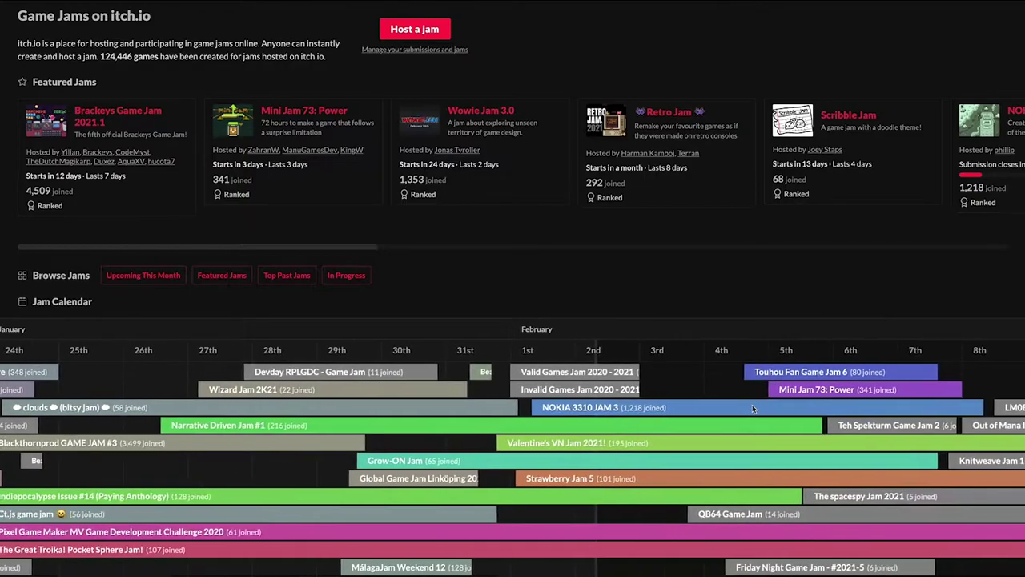
pyautogui.hscroll(10, 752, 408)
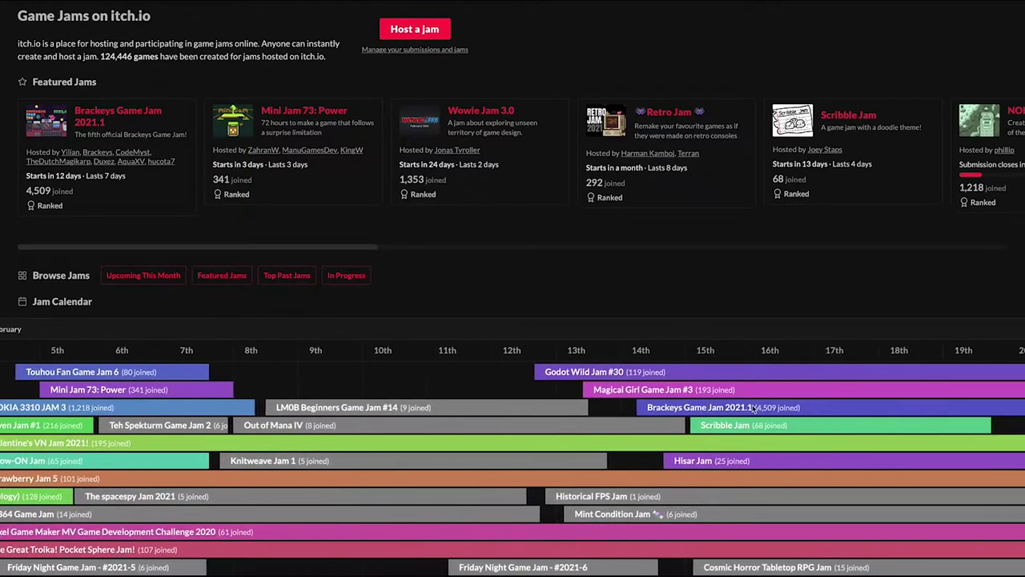
pyautogui.hscroll(15, 752, 409)
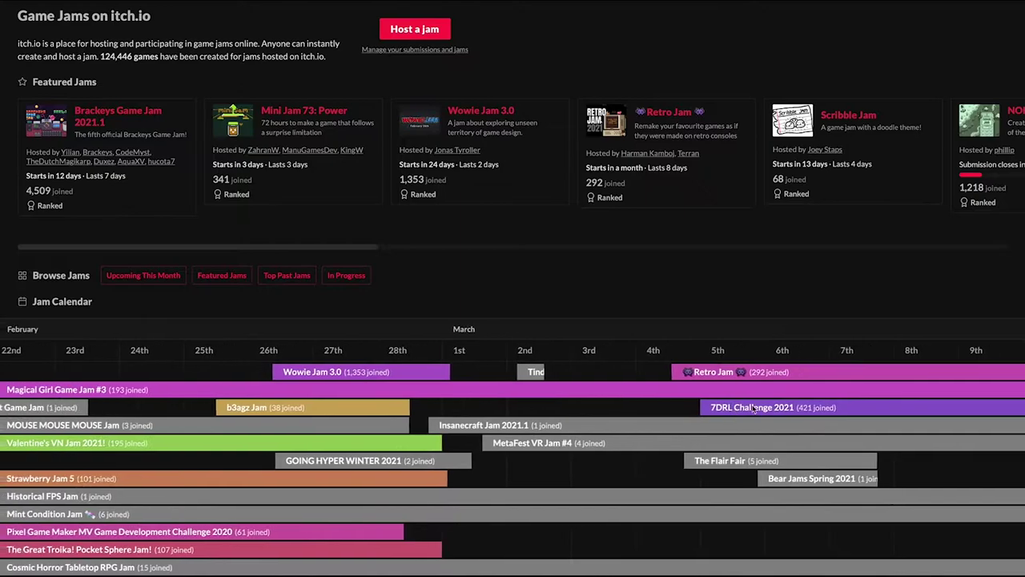
pyautogui.hscroll(5, 752, 408)
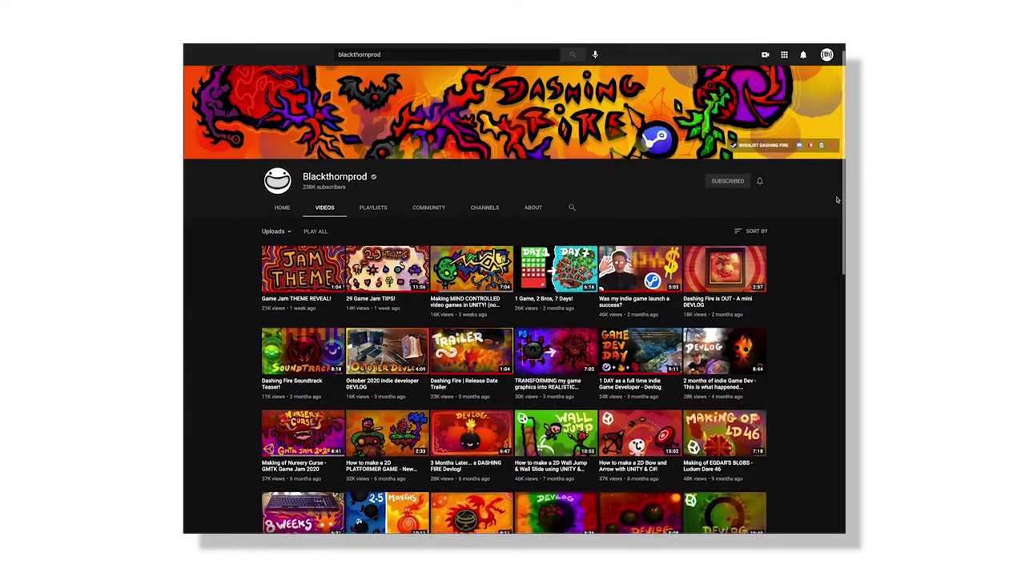
# - Scroll down the entries to rows like Downhill Cat Sledding and Use Your Head
pyautogui.scroll(-3, 837, 201)
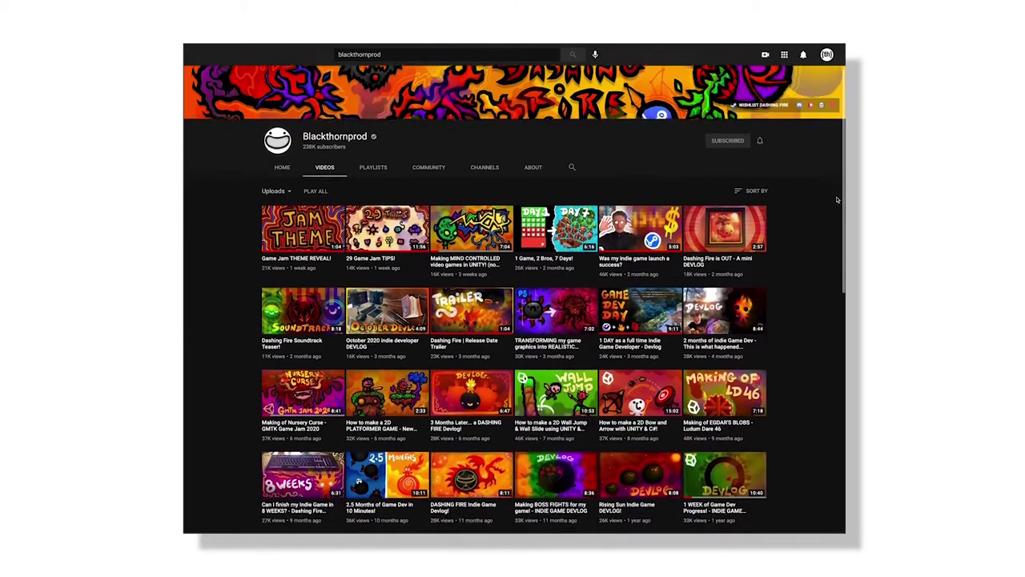
pyautogui.scroll(-4, 837, 200)
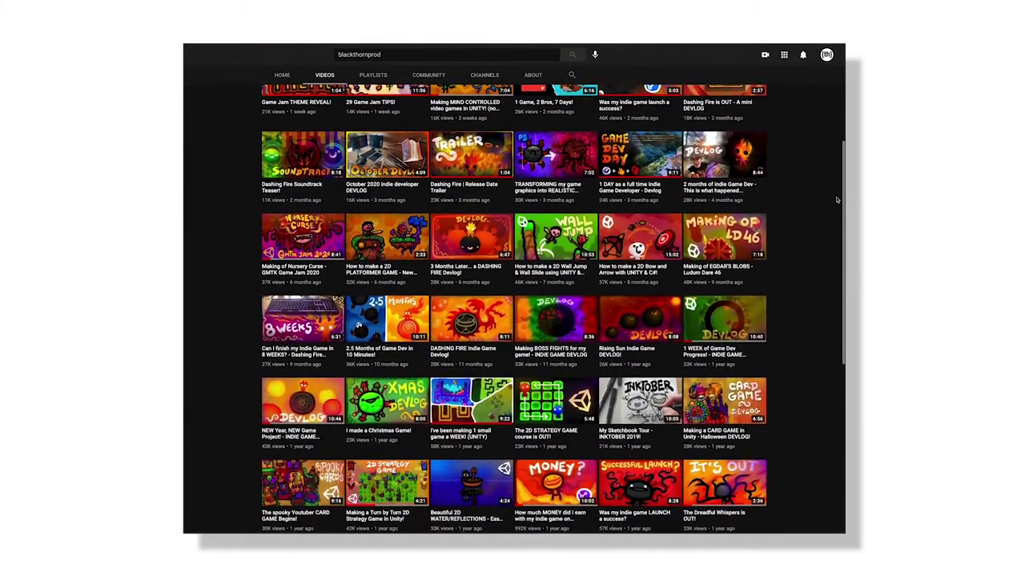
pyautogui.scroll(-5, 837, 200)
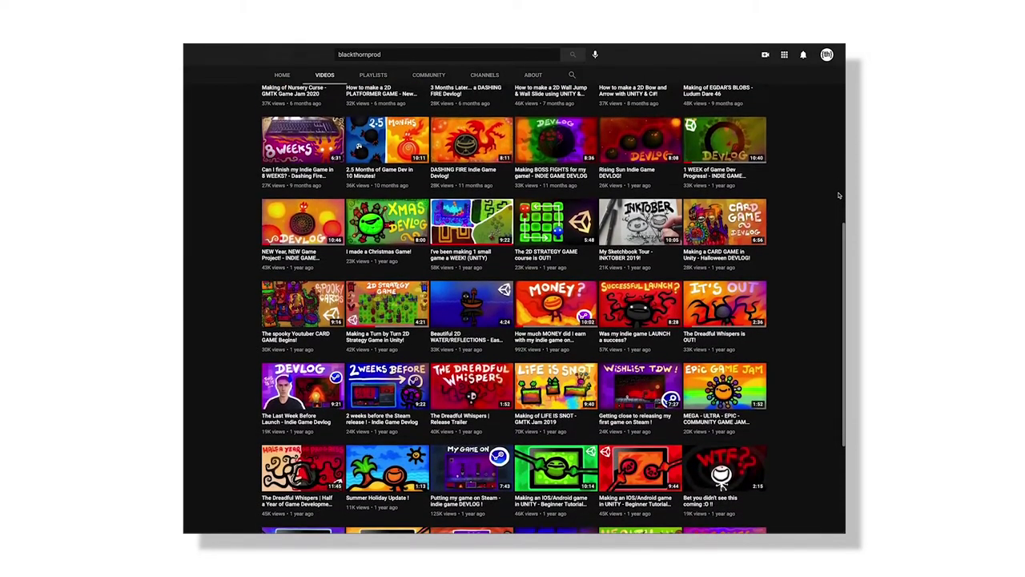
pyautogui.scroll(-6, 839, 195)
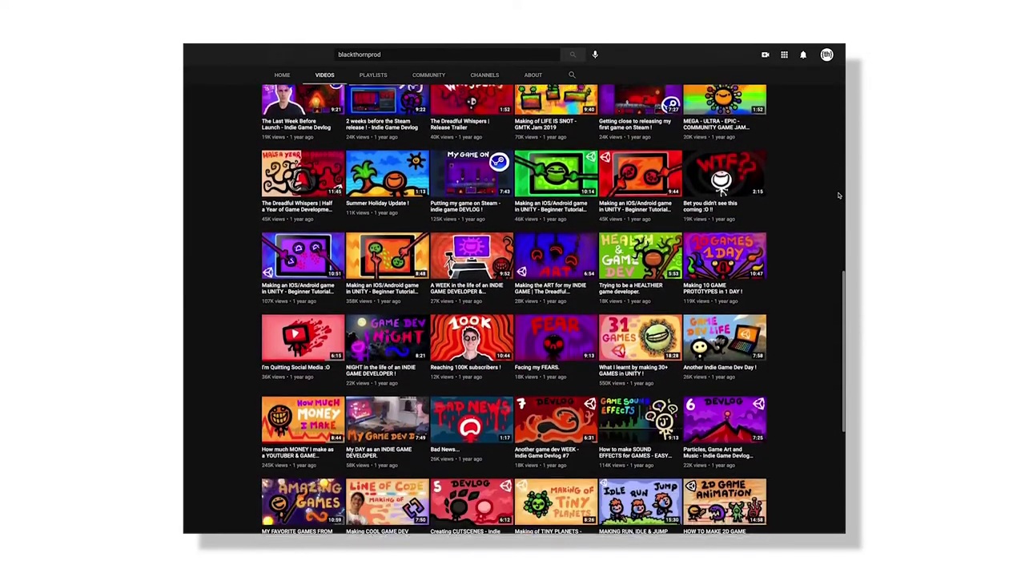
pyautogui.scroll(-7, 839, 195)
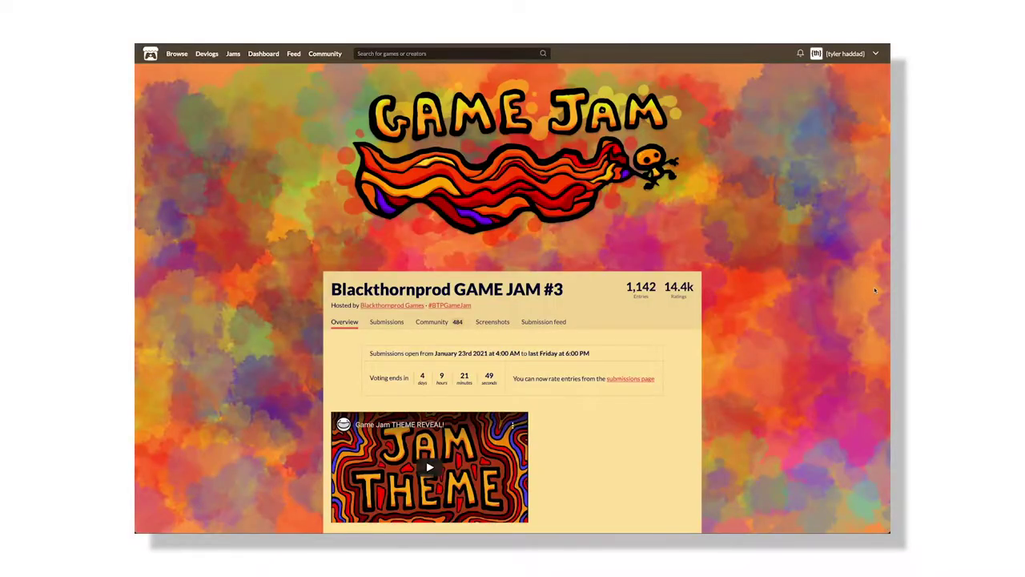
pyautogui.scroll(-5, 875, 290)
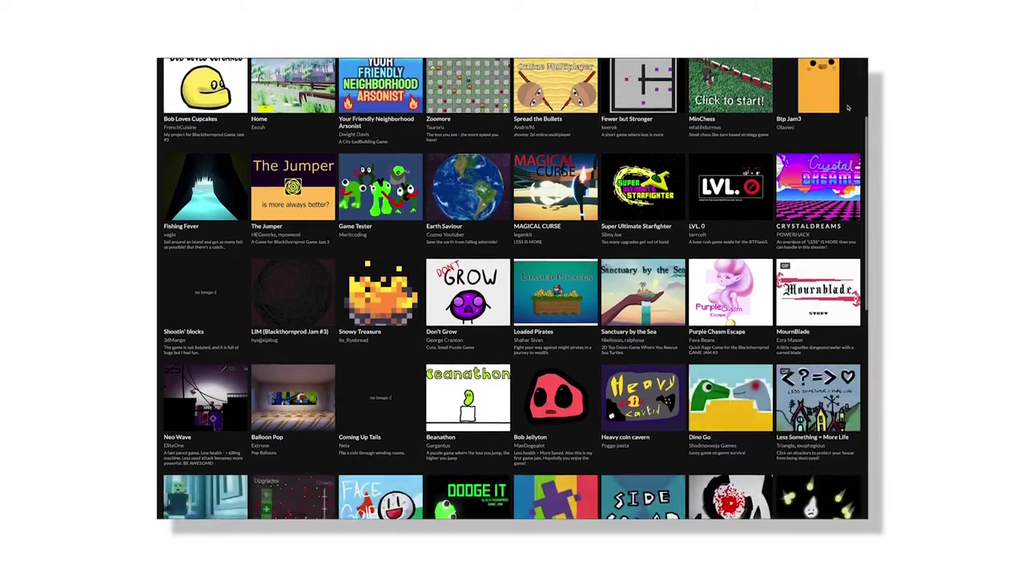
pyautogui.scroll(-3, 848, 107)
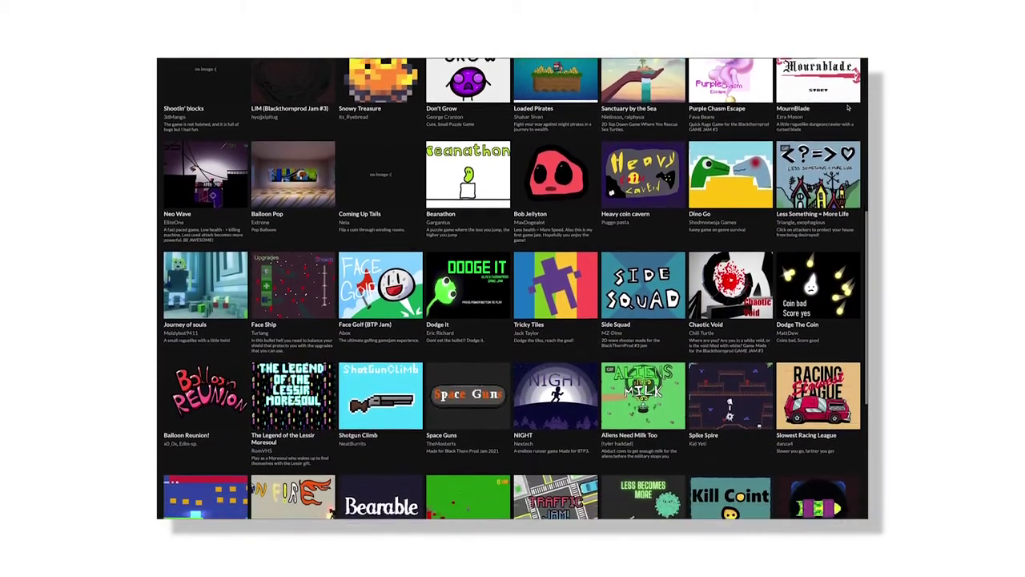
pyautogui.scroll(-3, 848, 107)
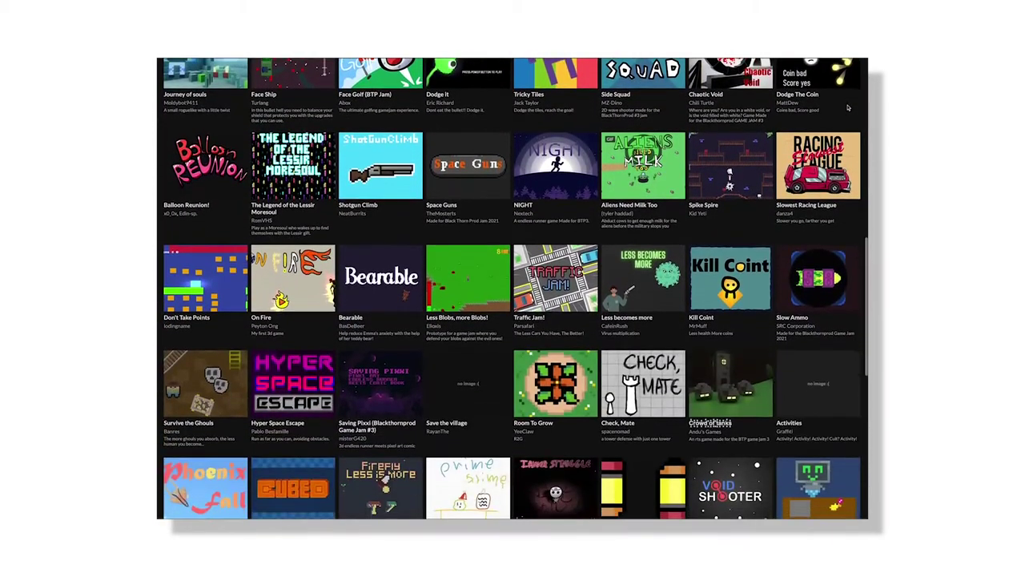
pyautogui.scroll(-3, 848, 108)
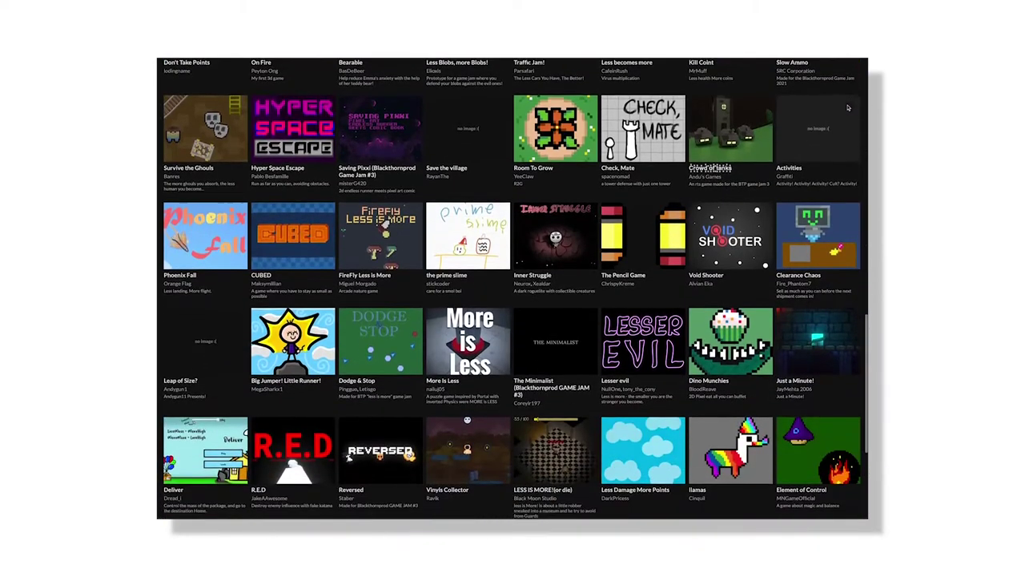
pyautogui.scroll(-4, 848, 108)
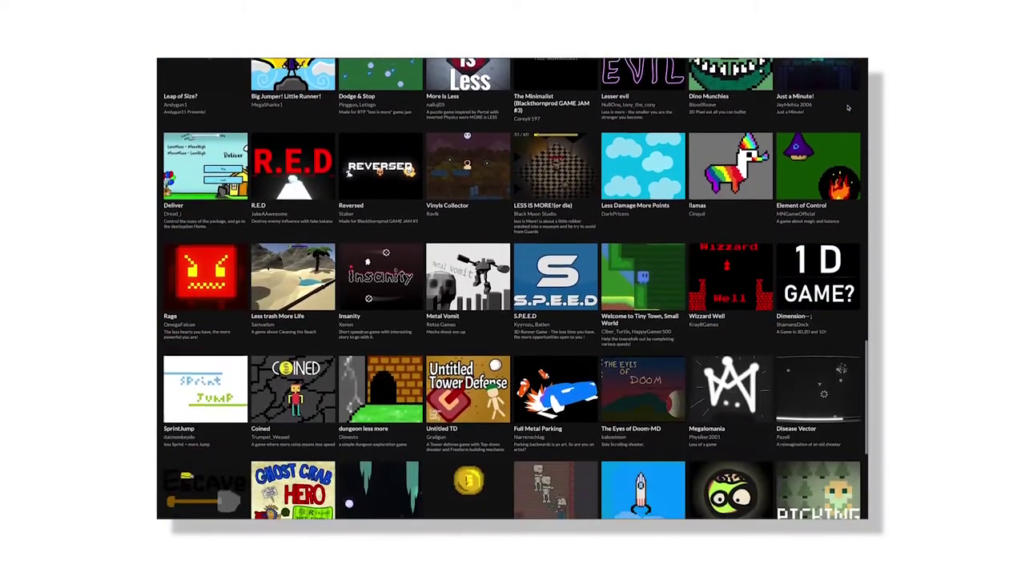
pyautogui.scroll(-5, 848, 107)
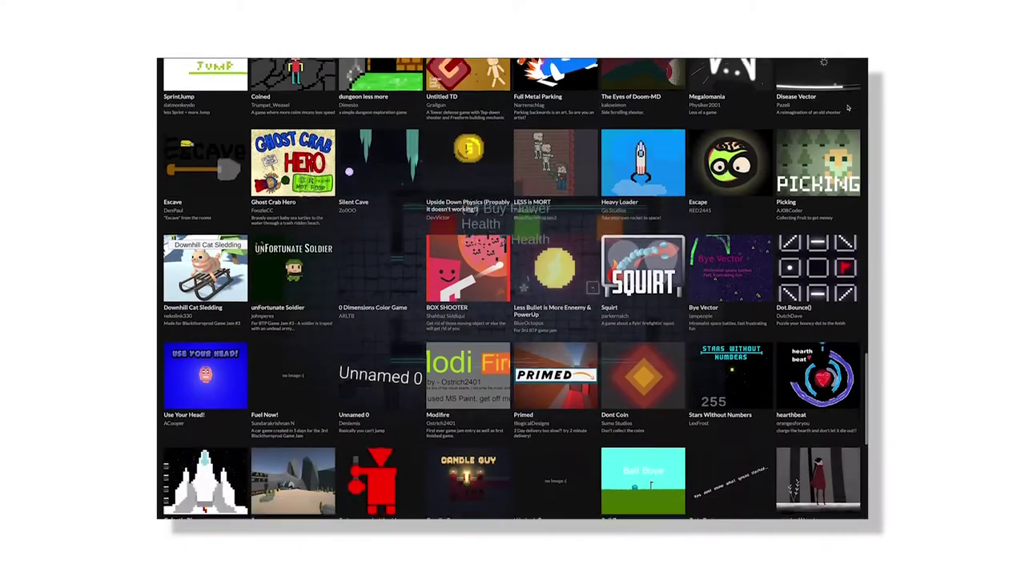
pyautogui.scroll(-4, 849, 108)
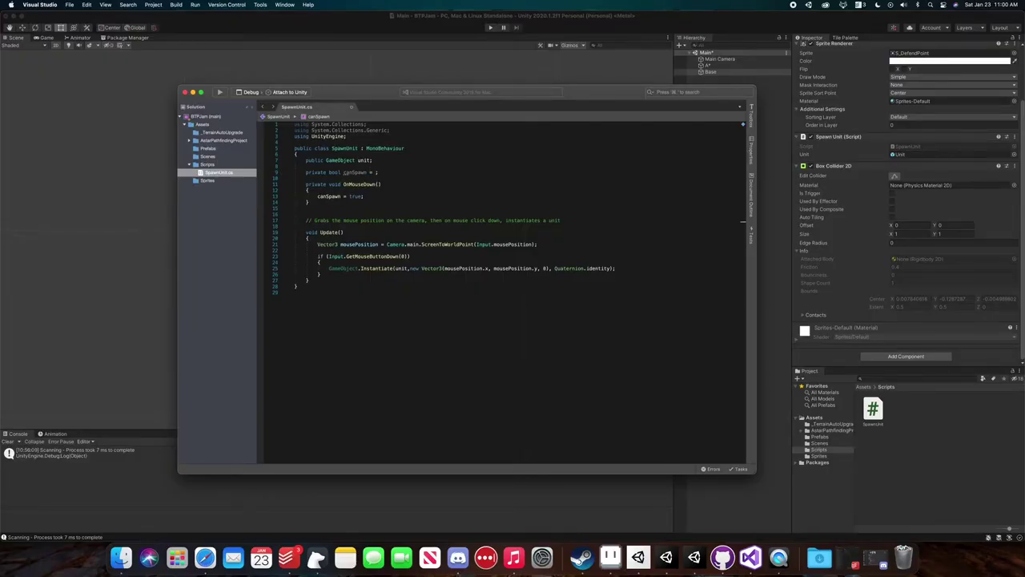
# - Set canSpawn's initial value to false in the SpawnUnit.cs declaration
pyautogui.write('false')
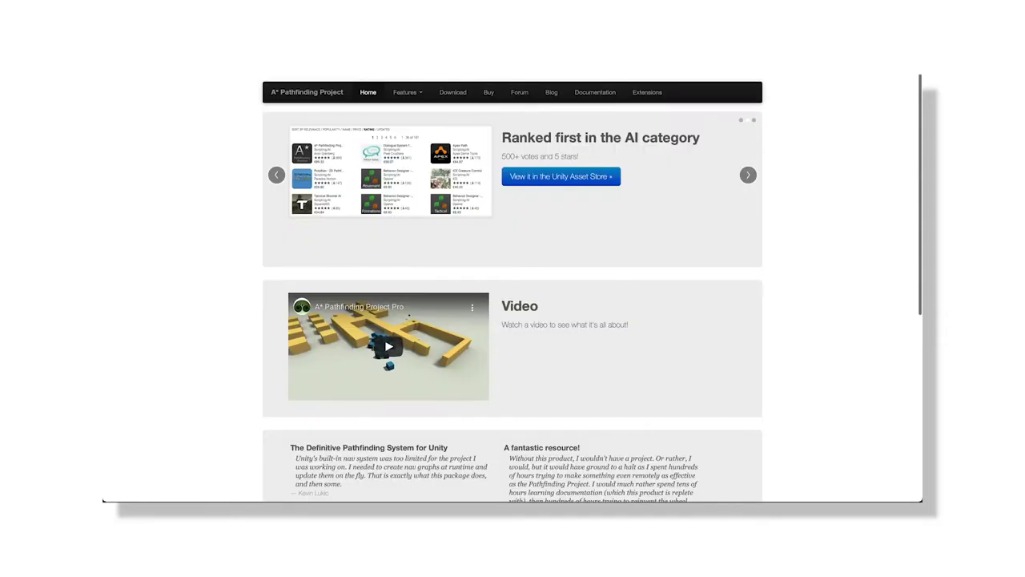
# - Show the A* Pathfinding Project's Features dropdown list
pyautogui.click(408, 93)
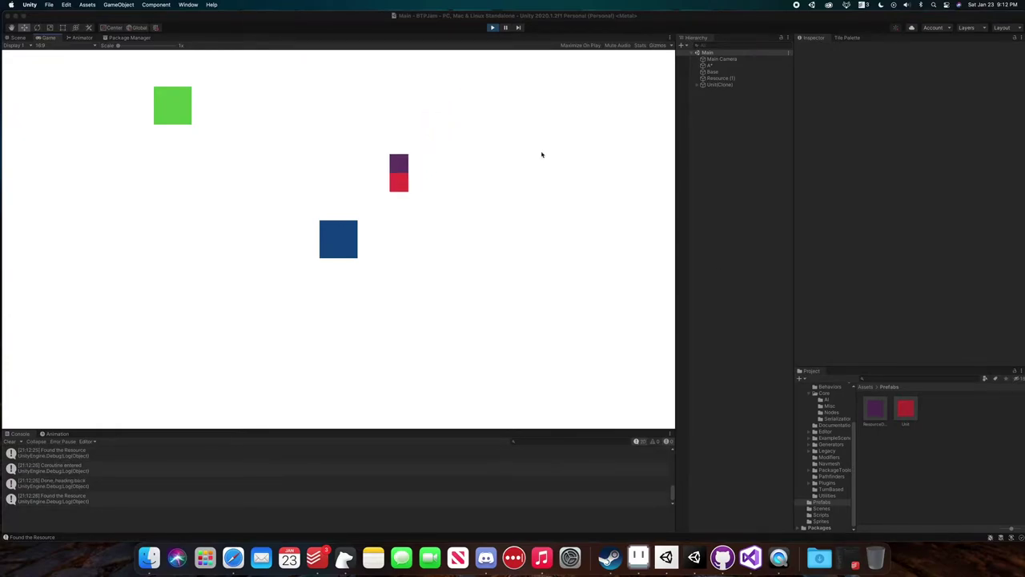
# - Playtest sending units to the lower-left, top-right and top-left resources, check Base, then stop play mode
pyautogui.click(492, 27)
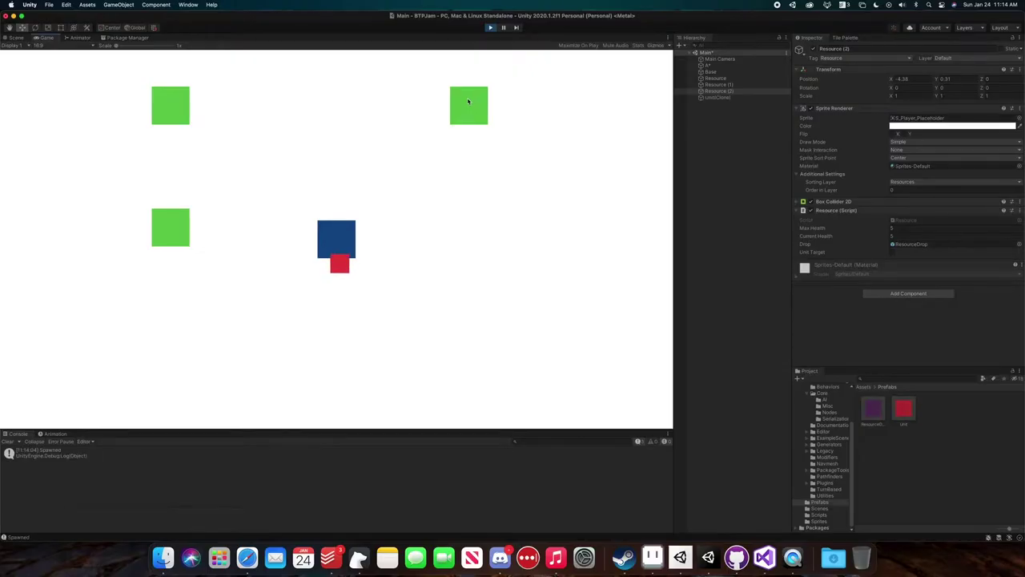
pyautogui.click(417, 132)
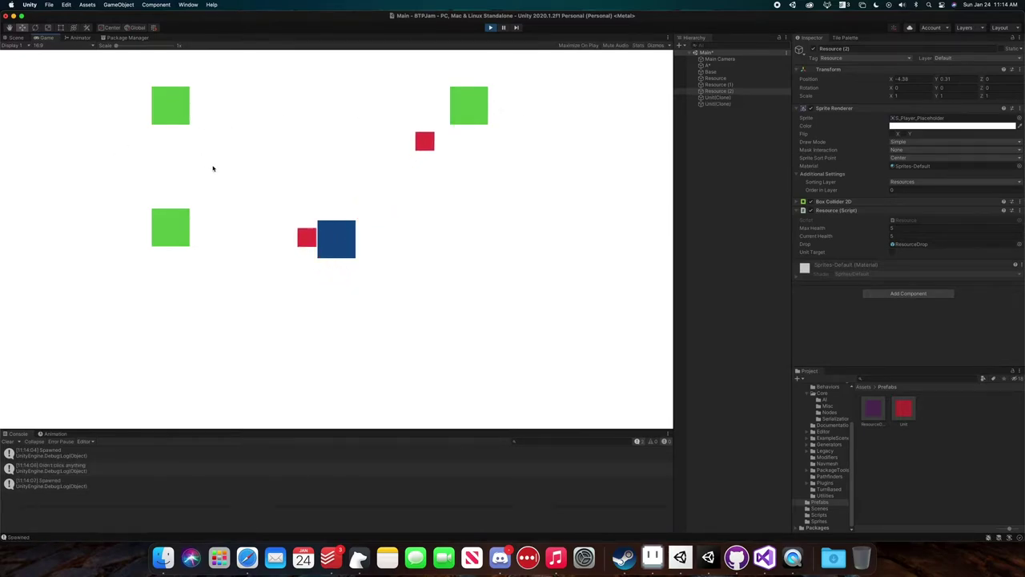
pyautogui.click(183, 239)
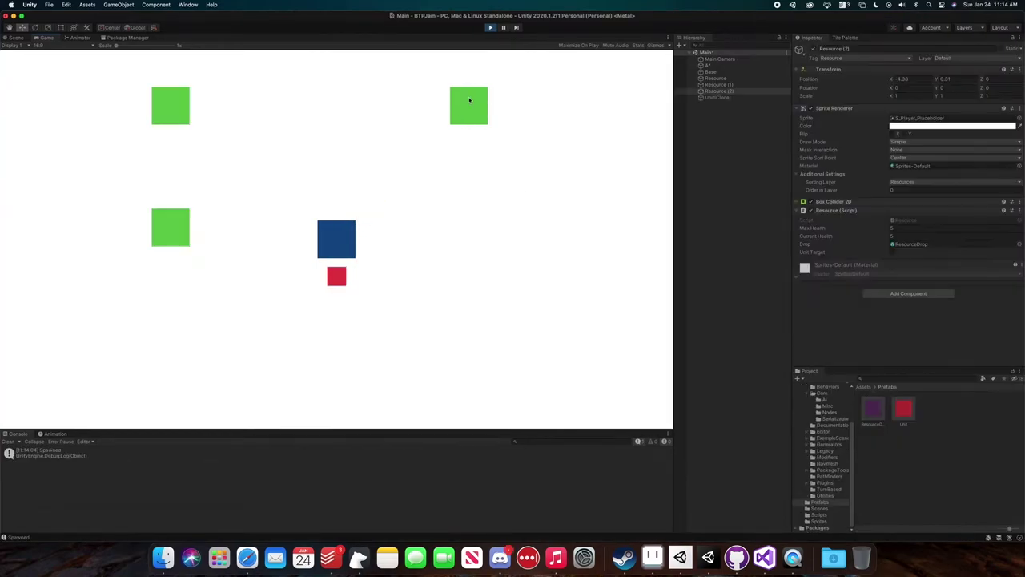
pyautogui.click(470, 113)
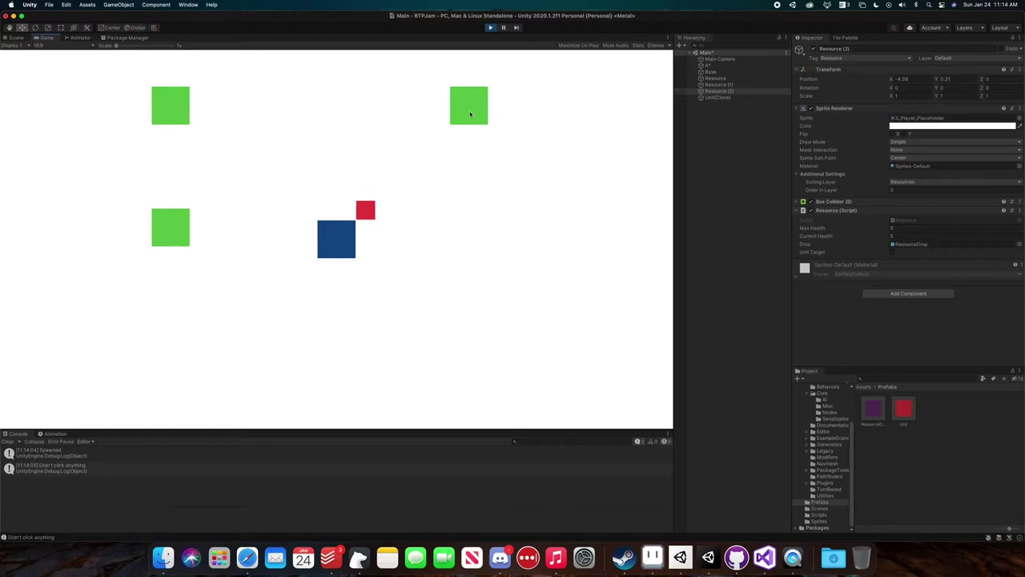
pyautogui.click(167, 102)
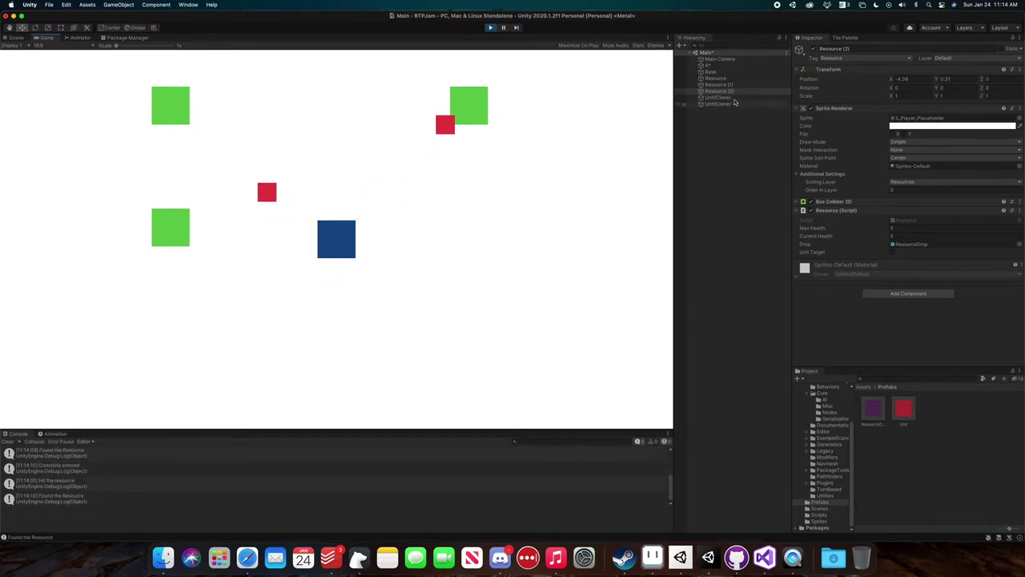
pyautogui.click(711, 71)
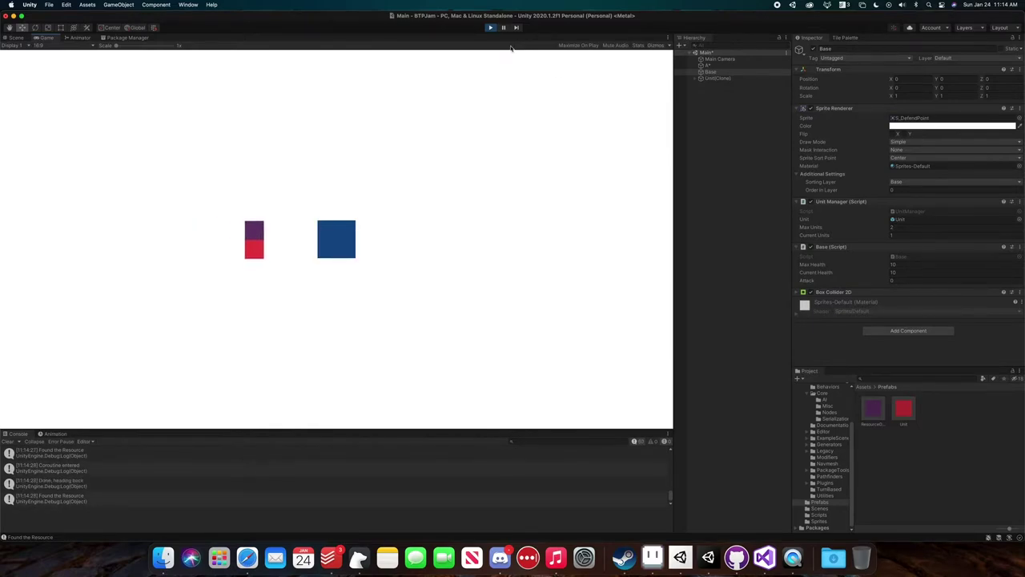
pyautogui.press('super+p')
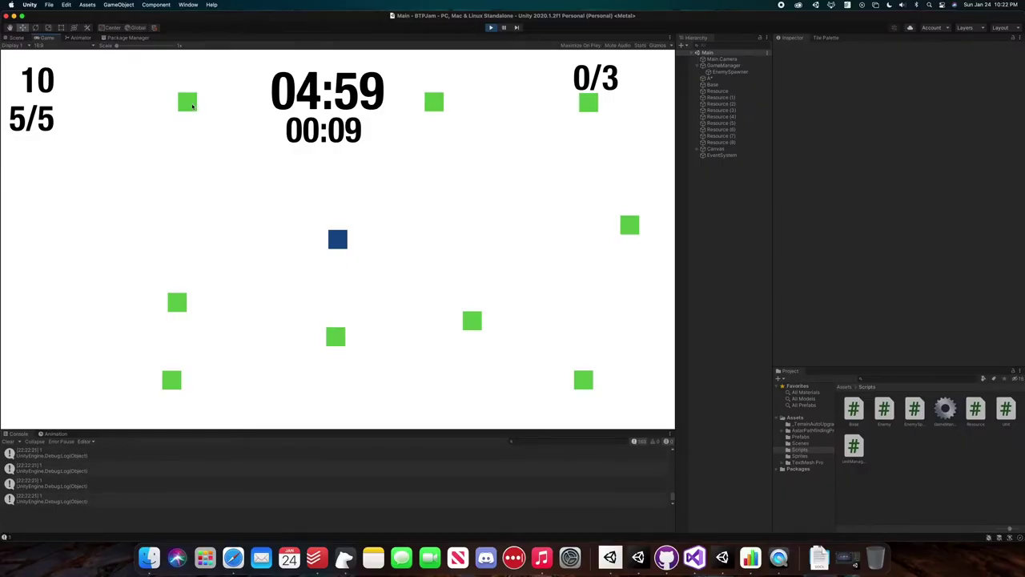
# - Send all five units from the base out to the surrounding green resources
pyautogui.click(443, 132)
pyautogui.click(562, 103)
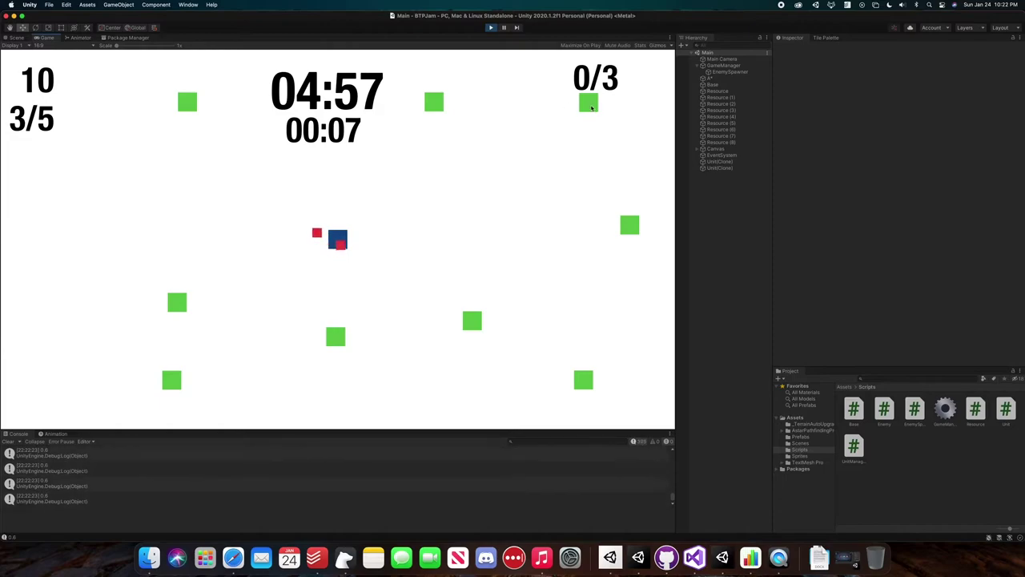
pyautogui.click(650, 235)
pyautogui.click(633, 304)
pyautogui.click(593, 370)
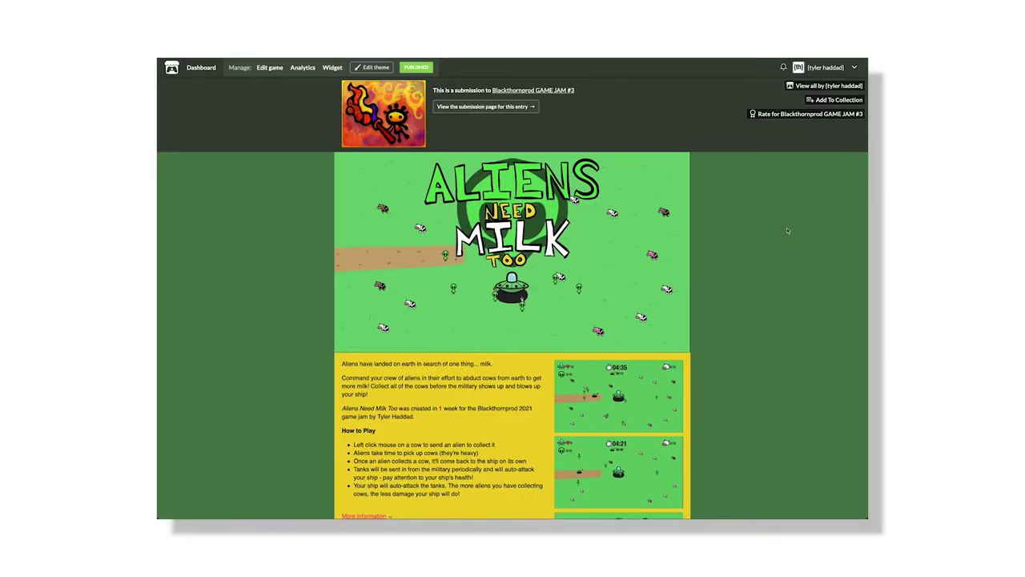
# - Scroll the Aliens Need Milk Too page down to its Download and Comments sections
pyautogui.scroll(-3, 773, 249)
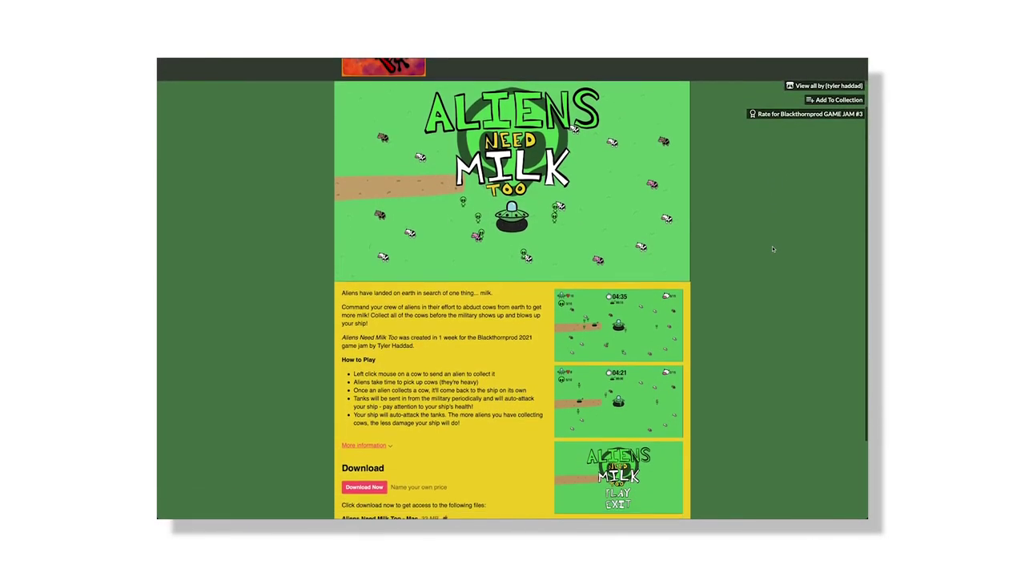
pyautogui.scroll(-3, 773, 249)
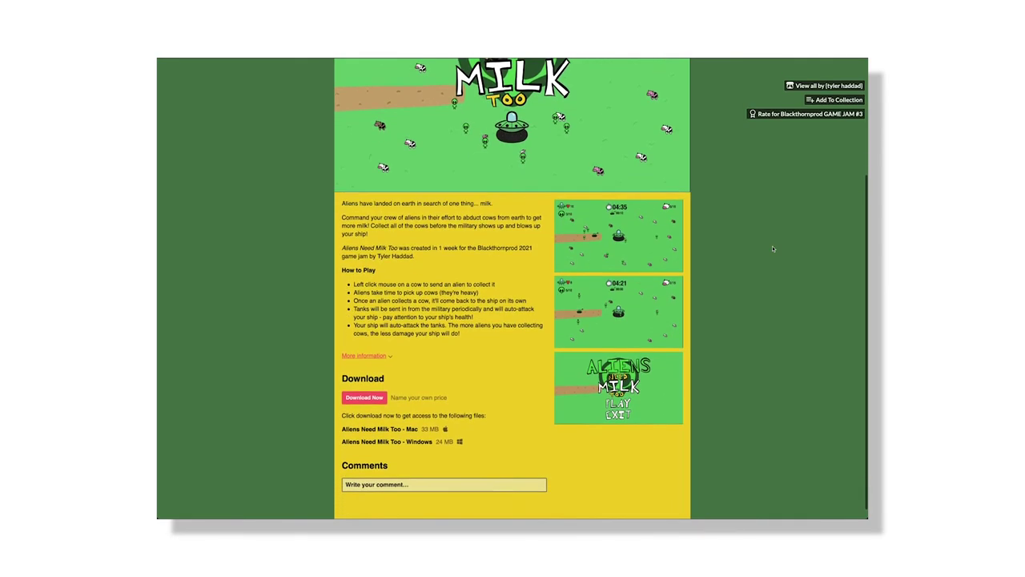